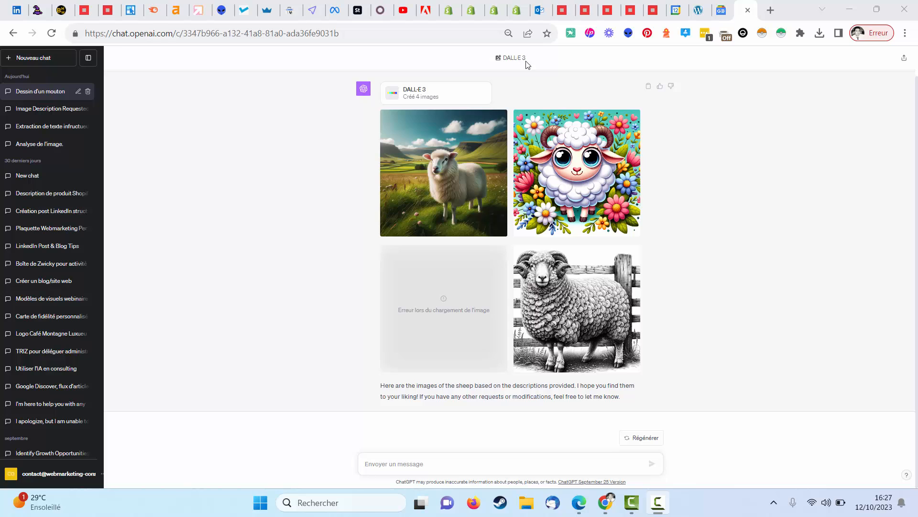
Start a new GPT-4 chat and send the prompt "dessine moi un mouton avec des ailes".
scroll(318, 211, up, 1)
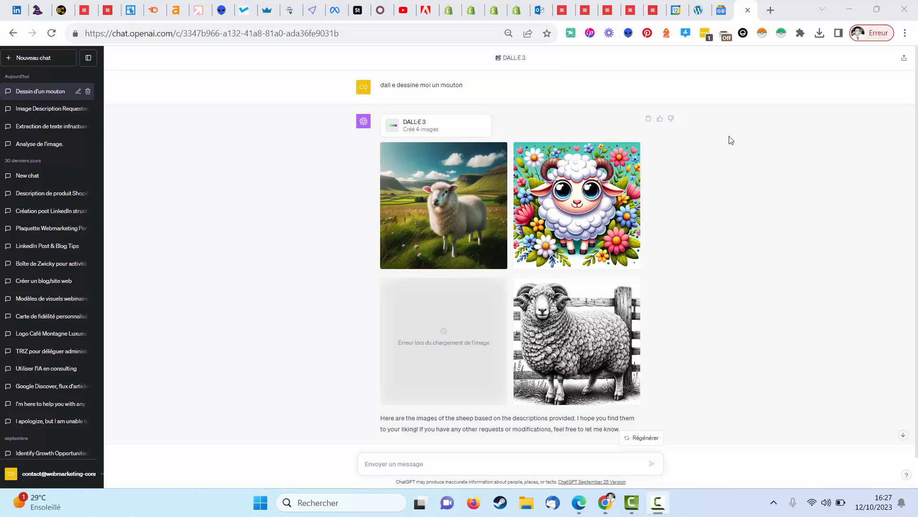
click(39, 57)
mouse_move(570, 68)
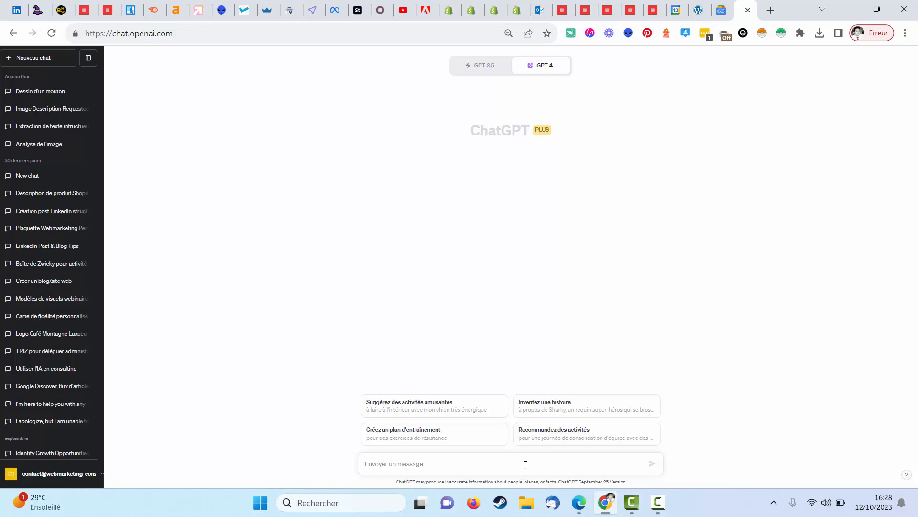
text(dessine moi un mouton avec des)
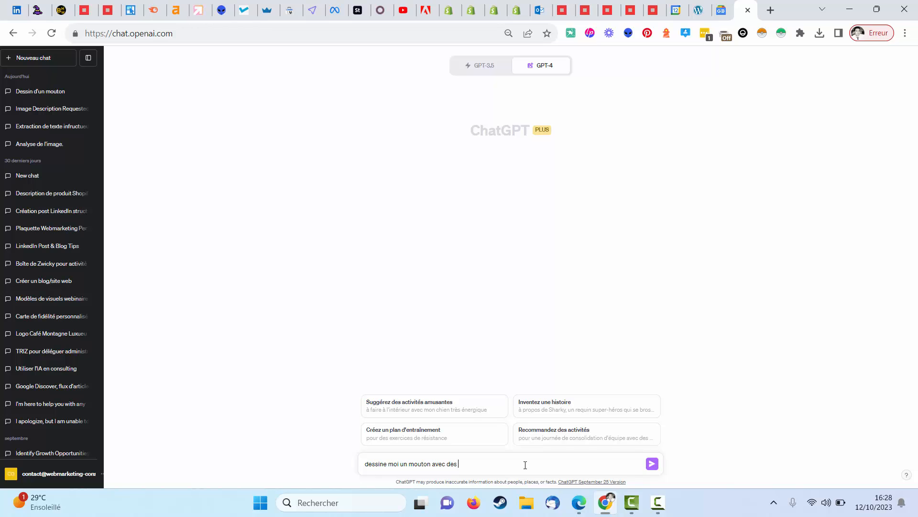
key(Return)
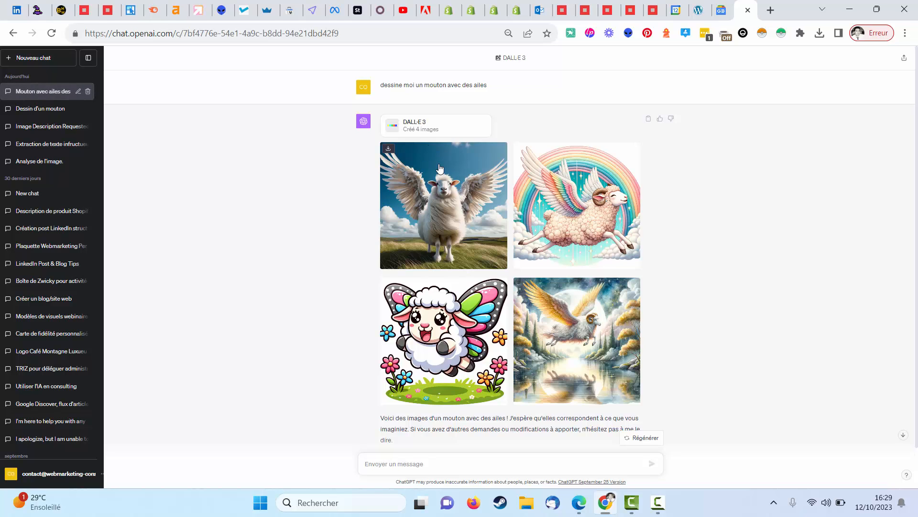
Download the first generated image of the winged sheep in a meadow, inspect the file in Paint, and close it.
click(389, 150)
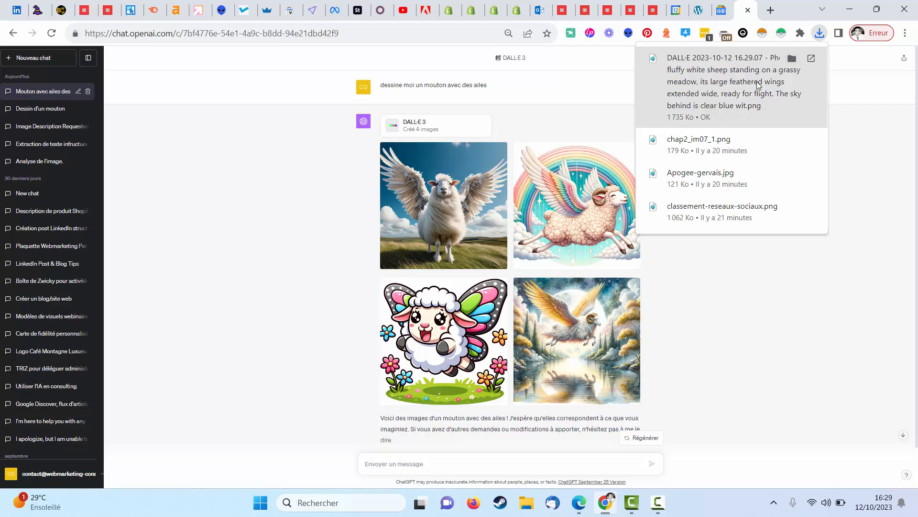
click(753, 87)
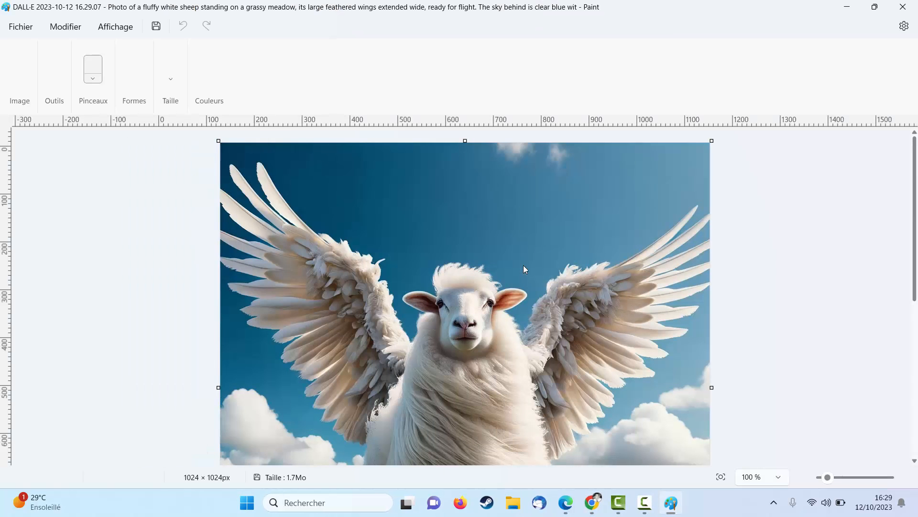
scroll(334, 277, down, 3)
scroll(344, 338, up, 3)
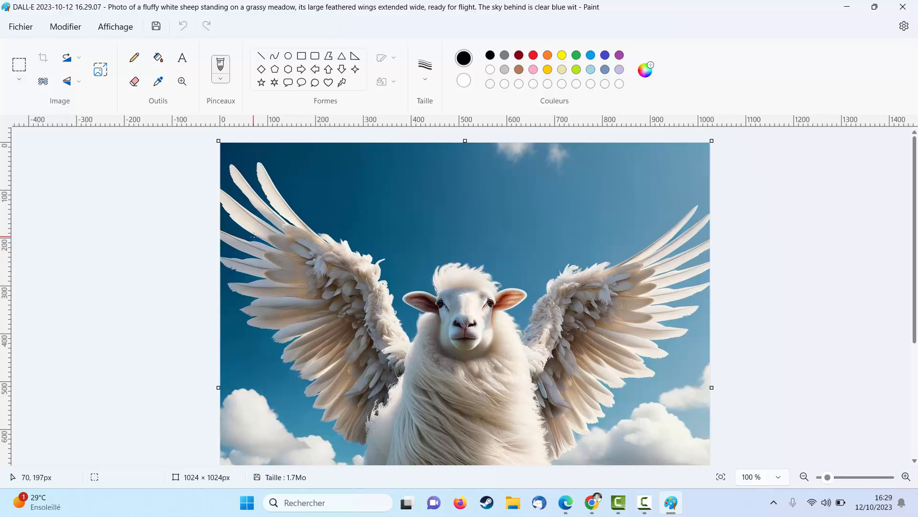
scroll(254, 237, down, 5)
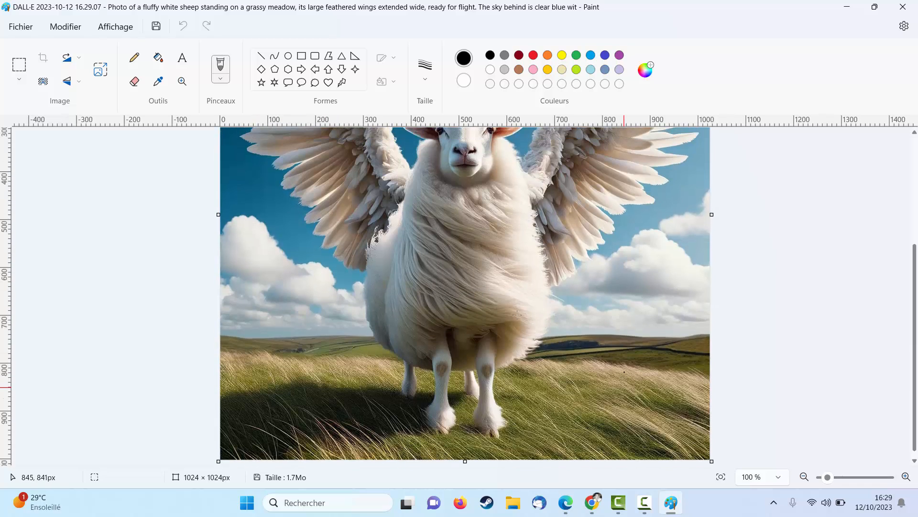
scroll(624, 387, up, 5)
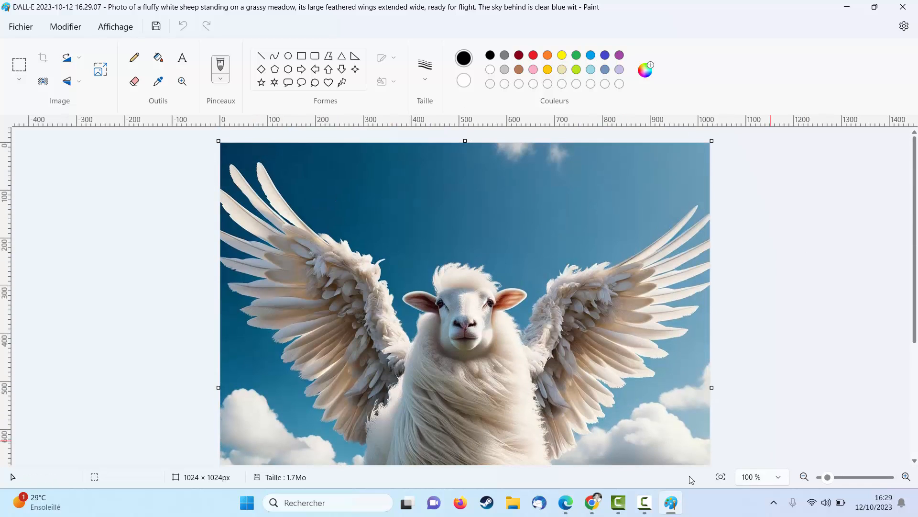
click(903, 7)
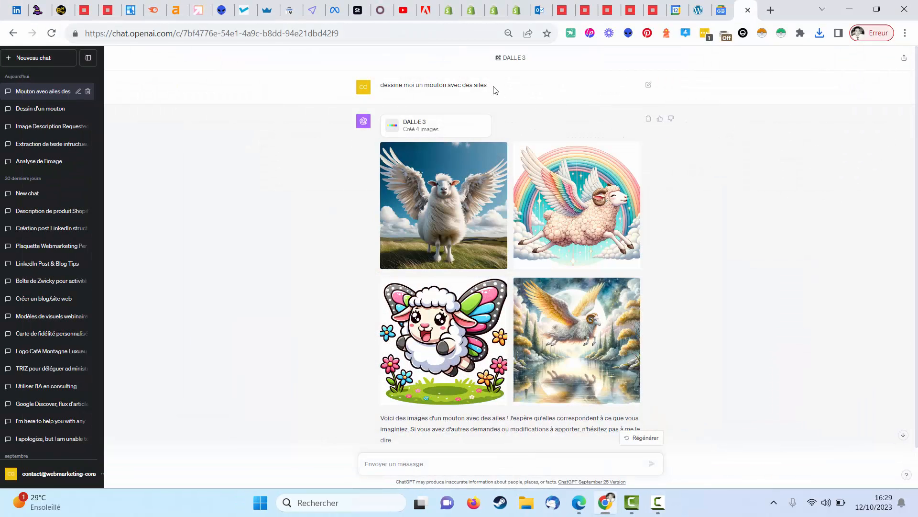
Send the copied prompt "dessine moi un mouton avec des ailes", extended in French to request Van Gogh's style, a flying sheep and a poplar avenue in the background.
drag(495, 90, 424, 88)
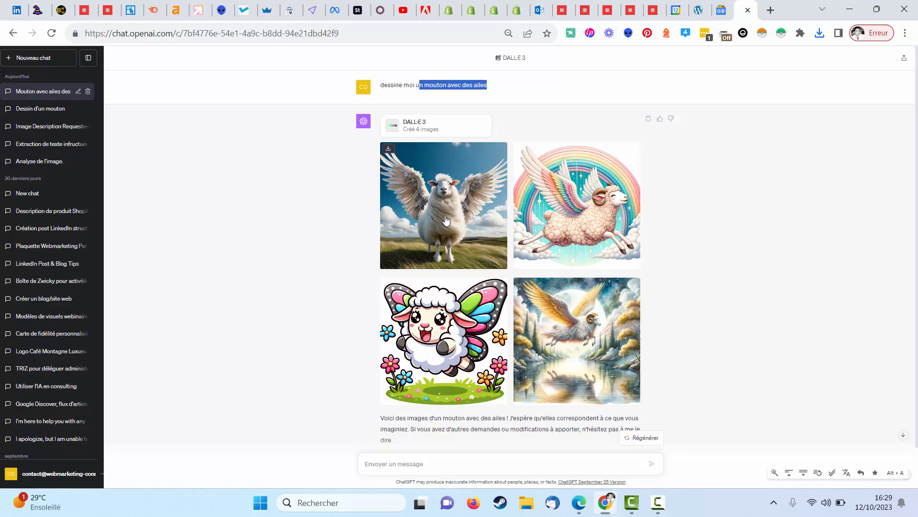
click(488, 469)
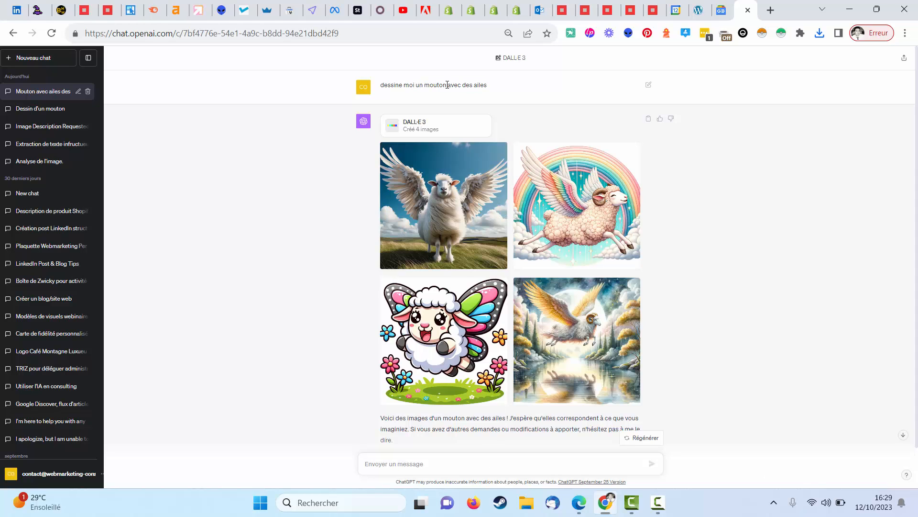
triple_click(448, 88)
key(ctrl+c)
click(487, 472)
key(ctrl+v)
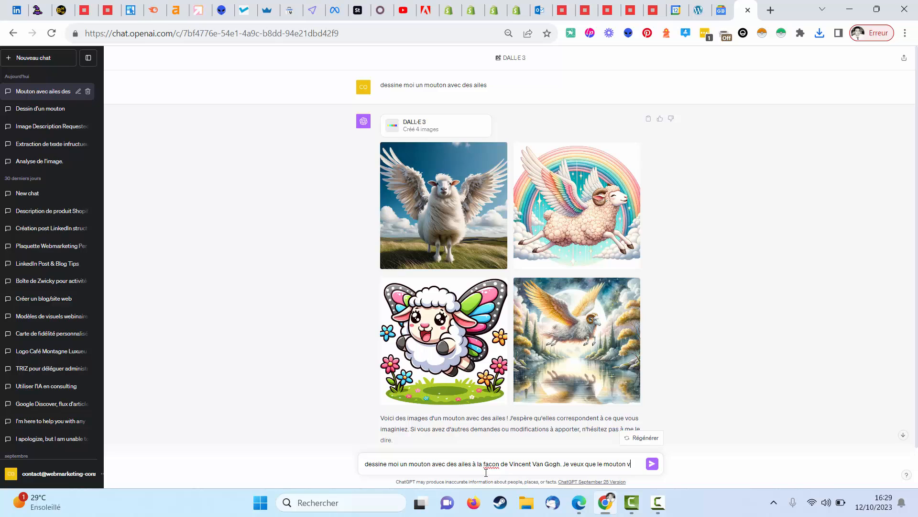
text(dans les airs avec une allée de peupliers dans le fond d'écran)
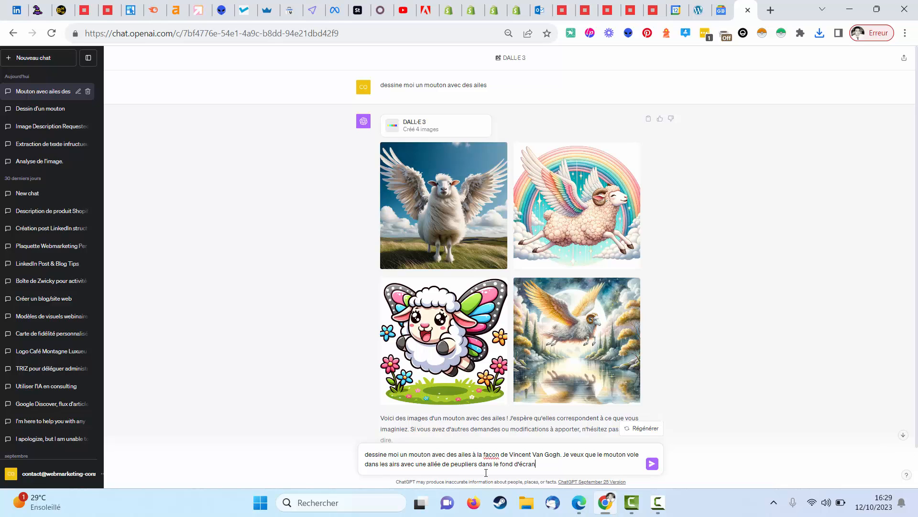
key(Return)
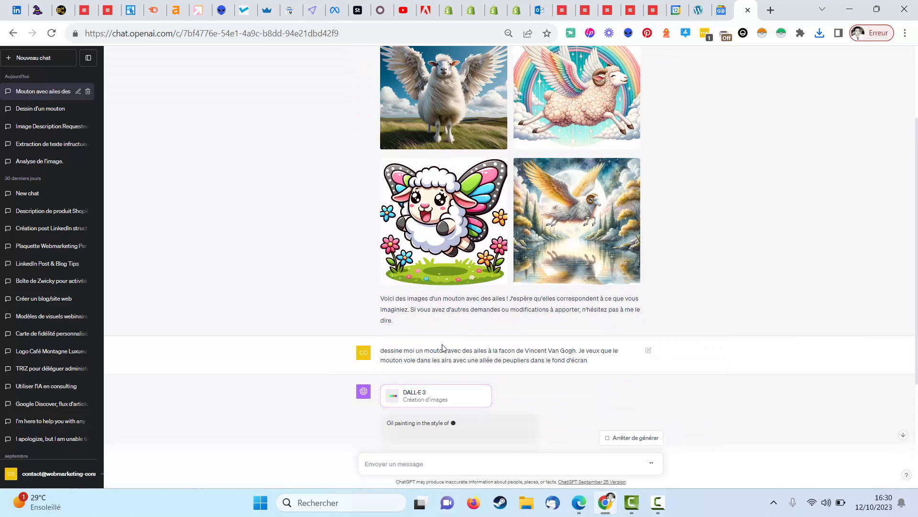
Ask in French for a much happier, more optimistic variant of the 2nd image in warm colours, imagining Van Gogh never cut off his ear.
scroll(431, 199, up, 3)
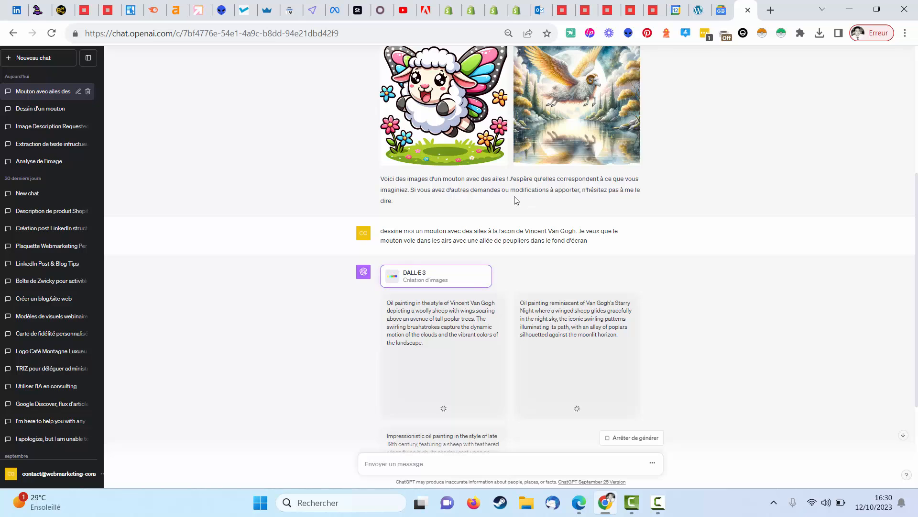
scroll(426, 209, down, 3)
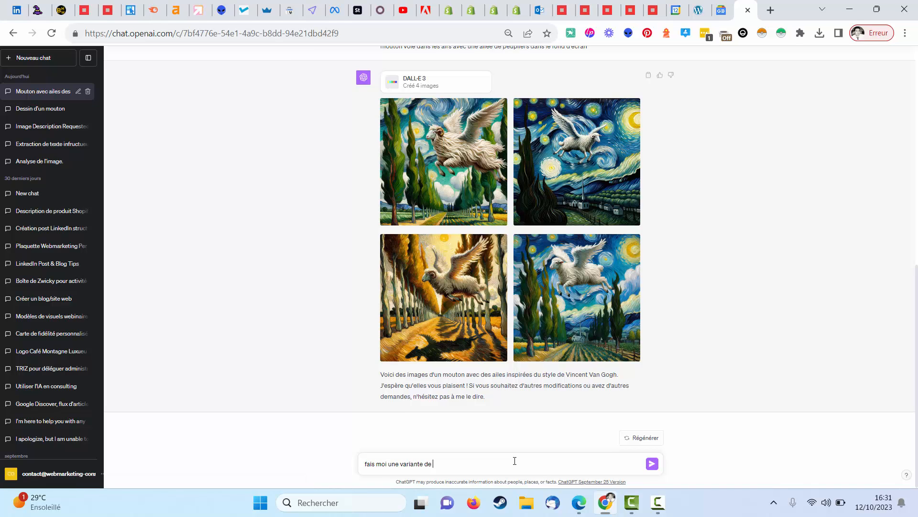
text(image mais beaucoup plus heureux)
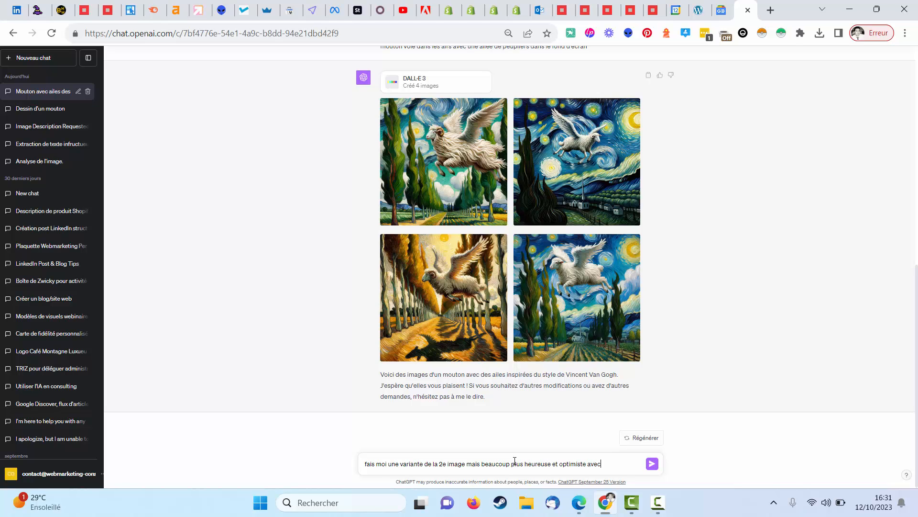
text( des)
text( couleurs cha)
text(udes (on)
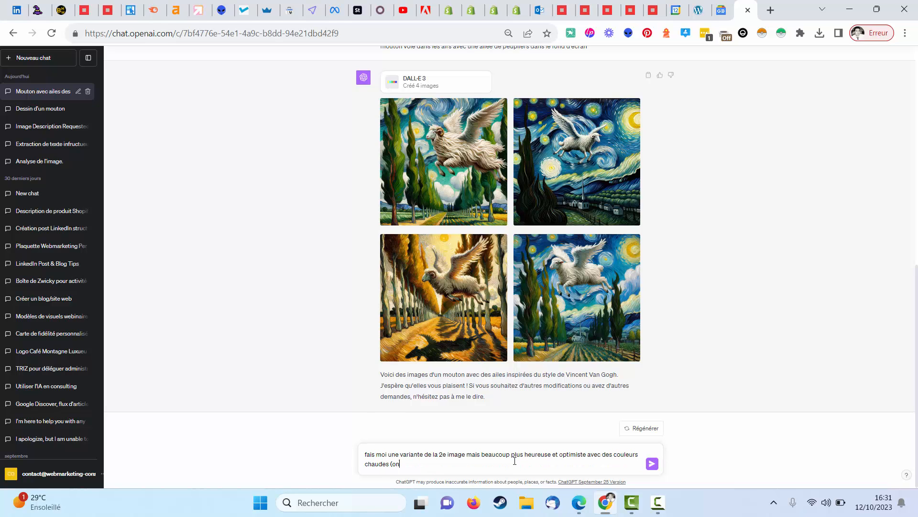
text( imagine que Van Gogh ne s'est pas coupé l'oreille)
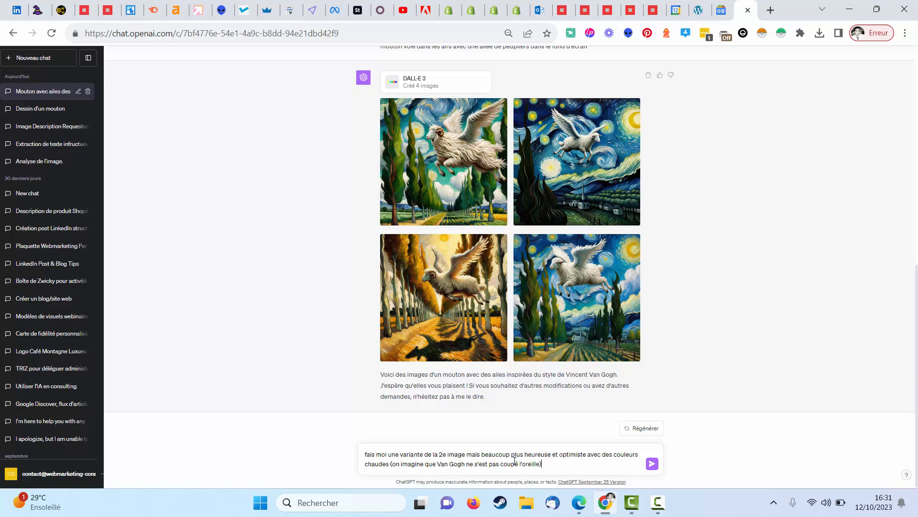
key(Return)
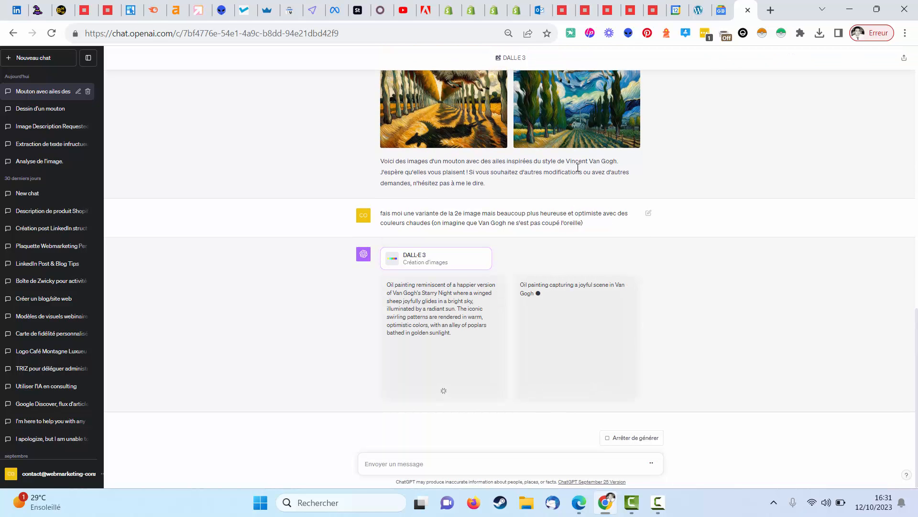
Review the first winged-sheep images, the Van Gogh-style set and the prompt descriptions for the requested variant.
scroll(459, 235, up, 5)
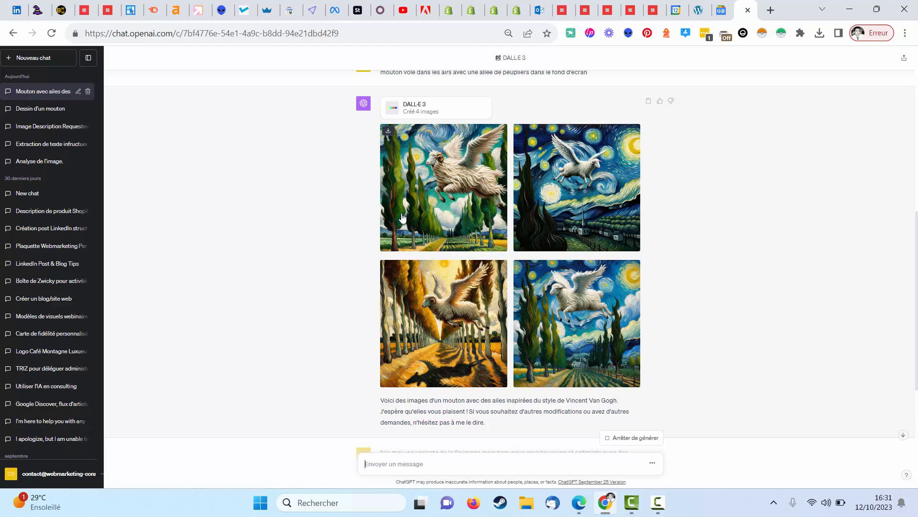
scroll(405, 266, up, 8)
scroll(404, 268, down, 5)
scroll(404, 268, down, 9)
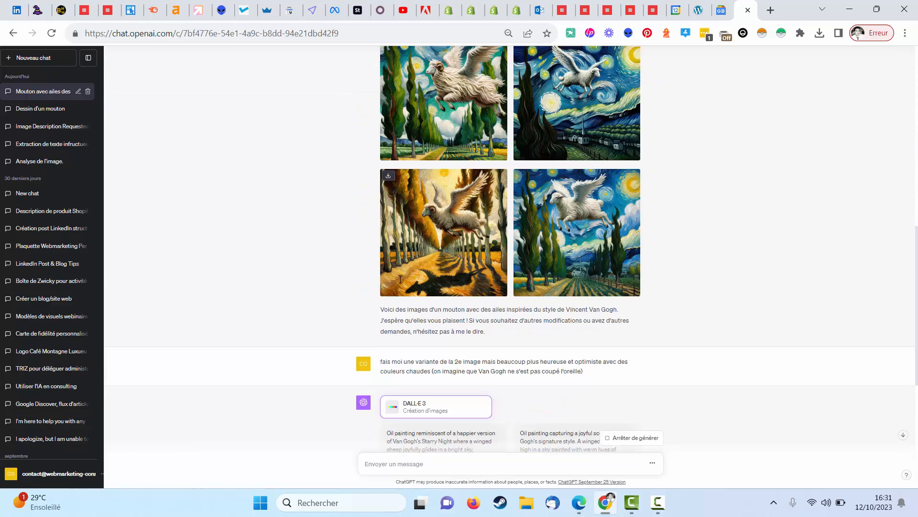
scroll(400, 278, up, 5)
scroll(431, 261, up, 1)
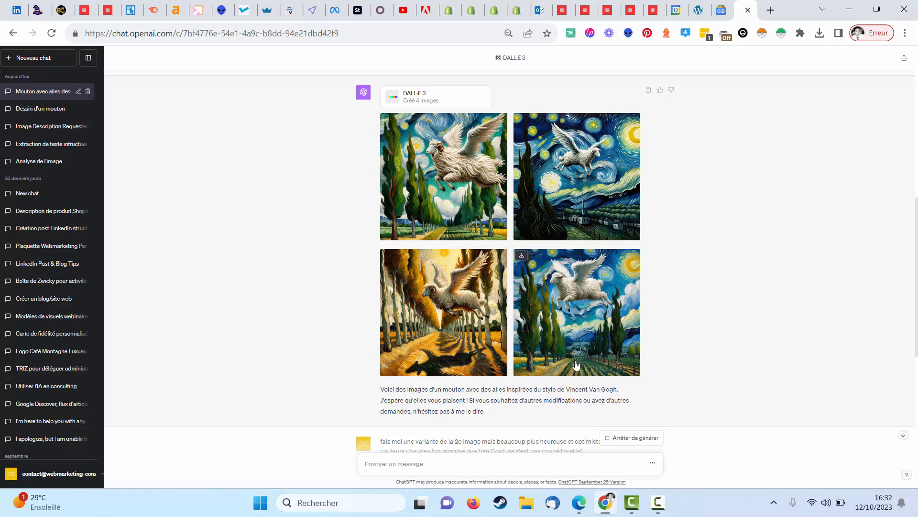
scroll(453, 209, up, 5)
scroll(453, 209, up, 2)
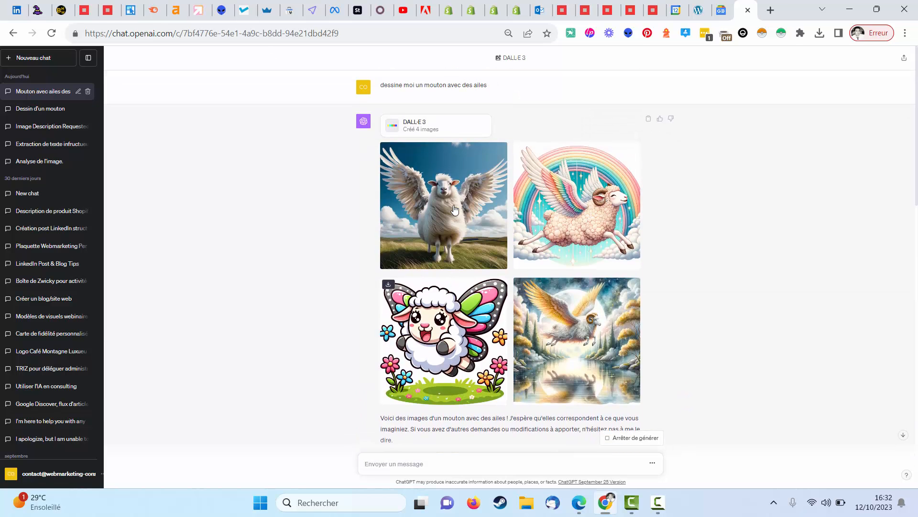
scroll(543, 333, down, 7)
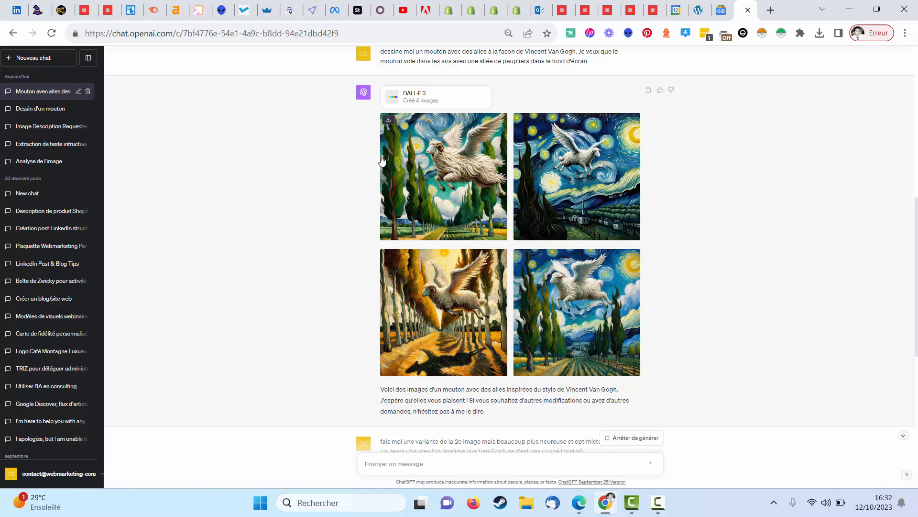
scroll(501, 175, down, 2)
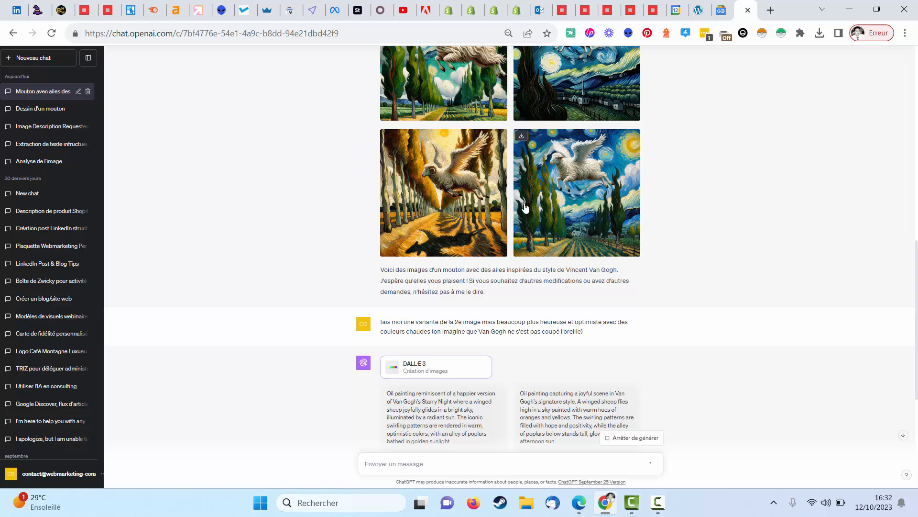
scroll(473, 179, down, 4)
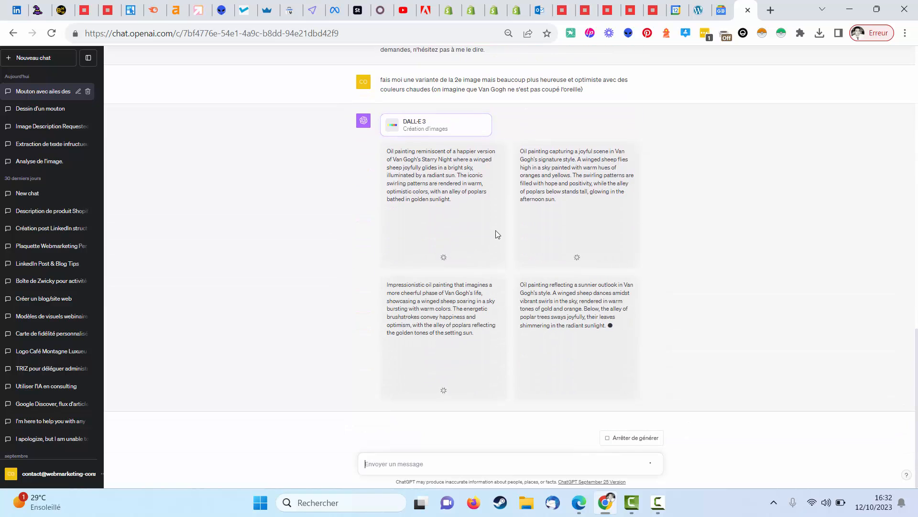
scroll(488, 282, up, 4)
scroll(485, 284, down, 4)
scroll(566, 311, up, 6)
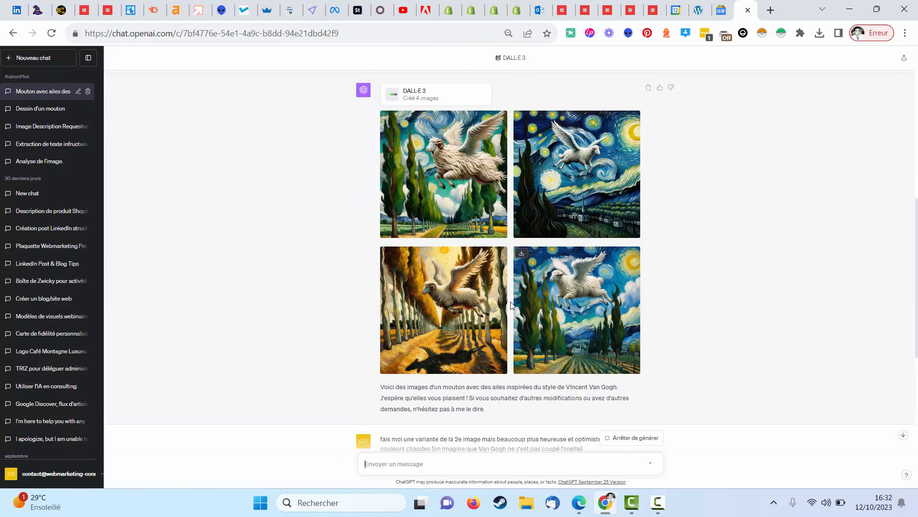
scroll(622, 325, down, 4)
scroll(533, 333, down, 2)
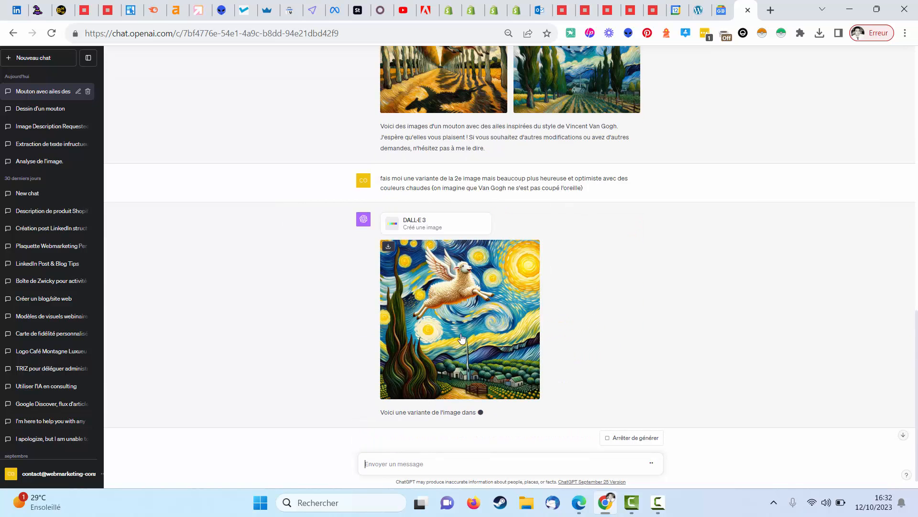
Compare the happier variant with the original second Van Gogh image, then view it enlarged with its prompt and close the viewer.
scroll(592, 194, up, 5)
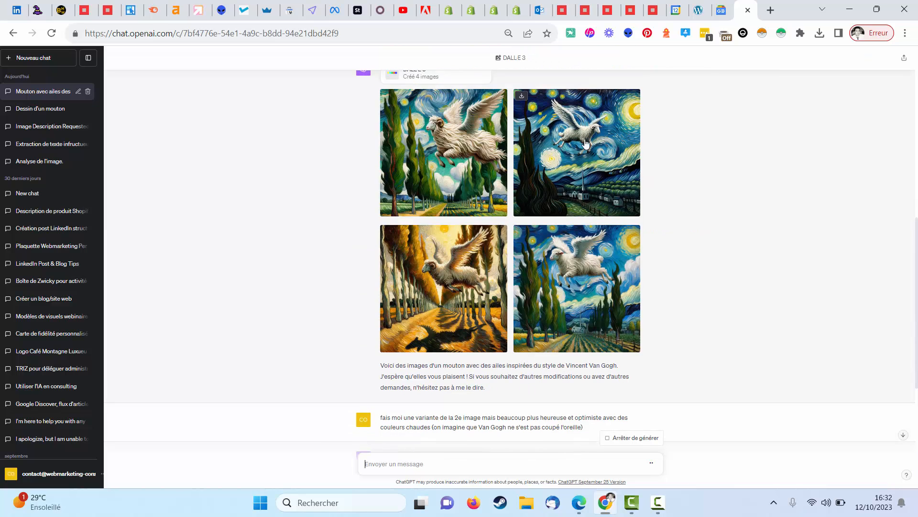
scroll(593, 205, down, 5)
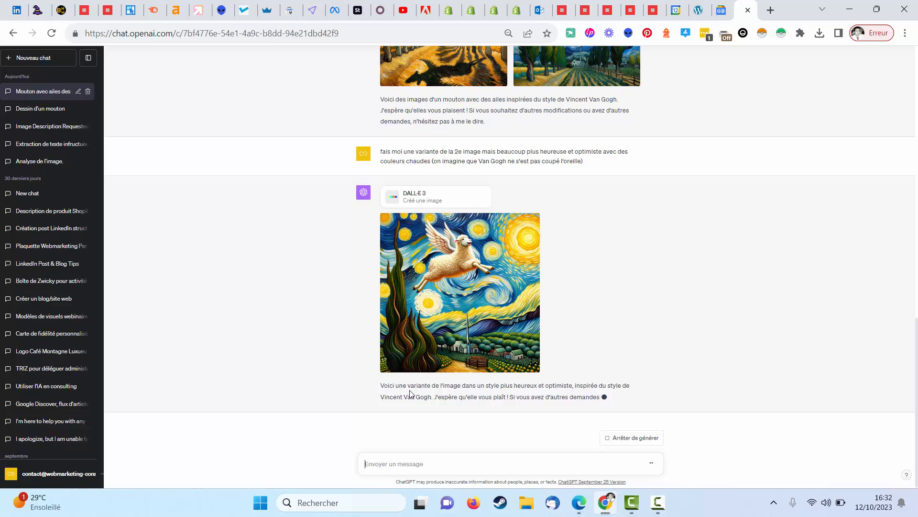
click(439, 258)
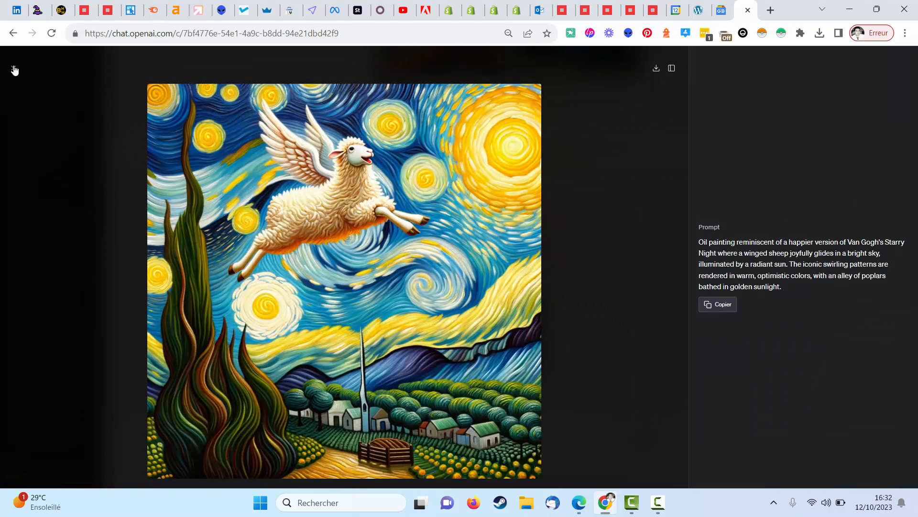
click(12, 68)
Start a new chat and write a French prompt requesting an image of computer hackers hacking a computer system, super tired and stressed.
click(53, 58)
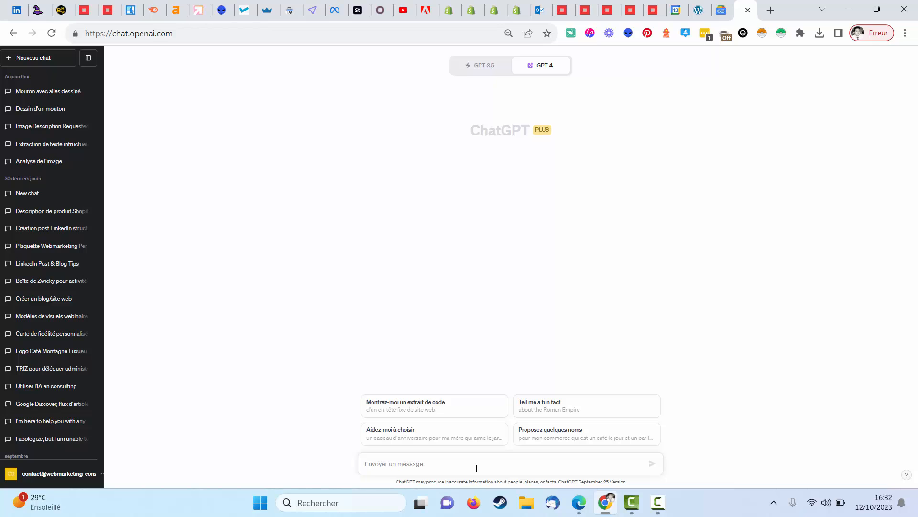
text(créée moi une image repré)
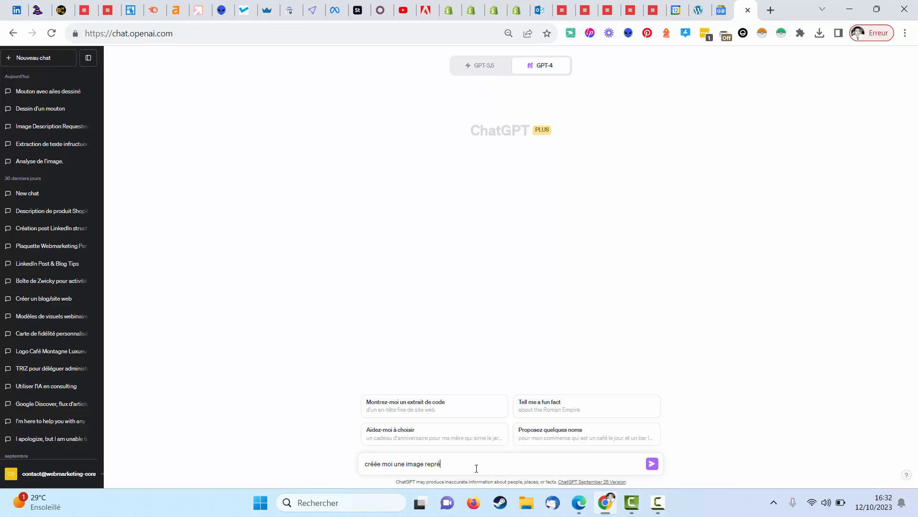
key(BackSpace)
key(BackSpace)
key(BackSpace)
text(nt des informaticiens hackers en train de ha)
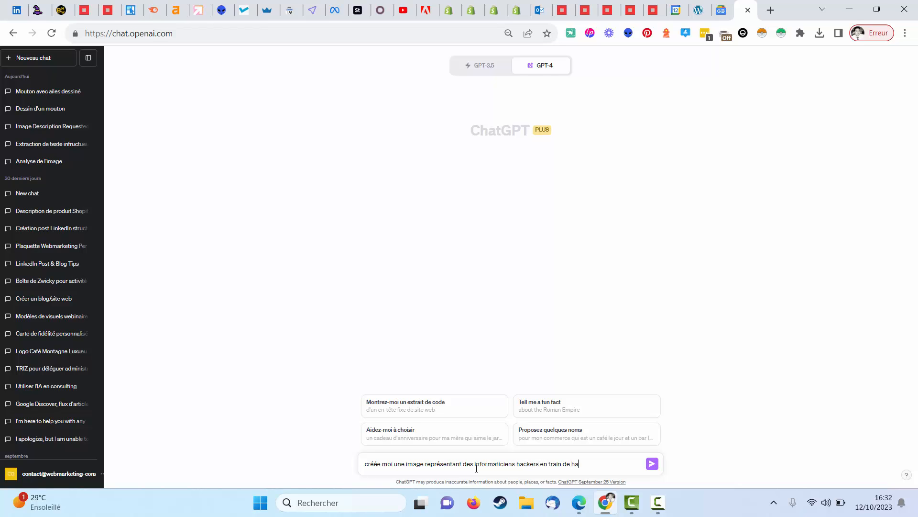
text(cker un système informati)
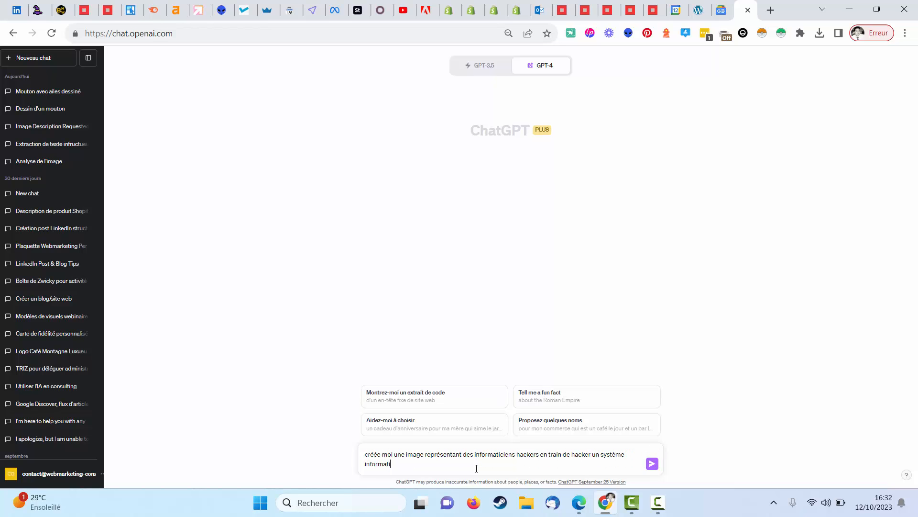
text(que. Ils sont super fatigués et stressés. Je veux que)
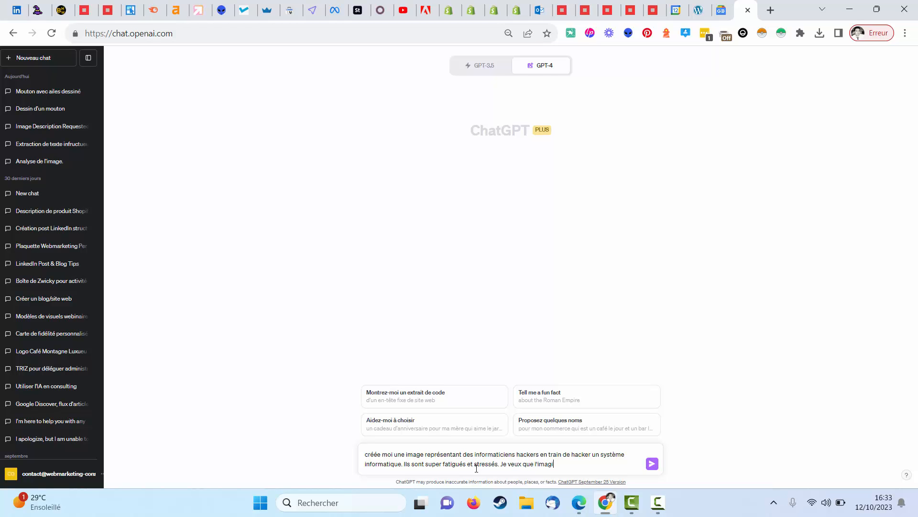
Complete the French prompt requesting a horizontal, non-square, photorealistic image, as if taken discreetly by a journalist hidden in the room, and send it.
text( l'image soit en horis)
key(BackSpace)
text(zaonte et)
key(BackSpace)
key(BackSpace)
key(BackSpace)
key(BackSpace)
text(e dnas un style photog)
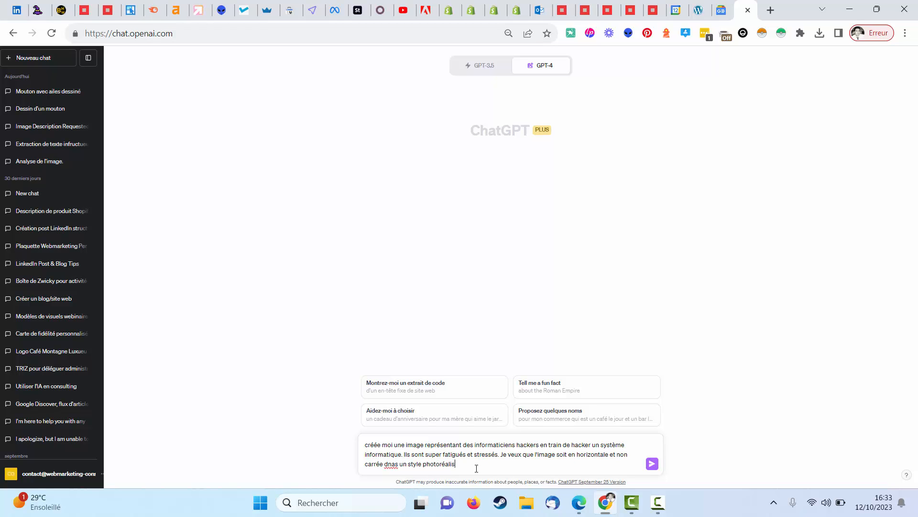
text(éaliste. comme si la scène était prise discrètement par un journali)
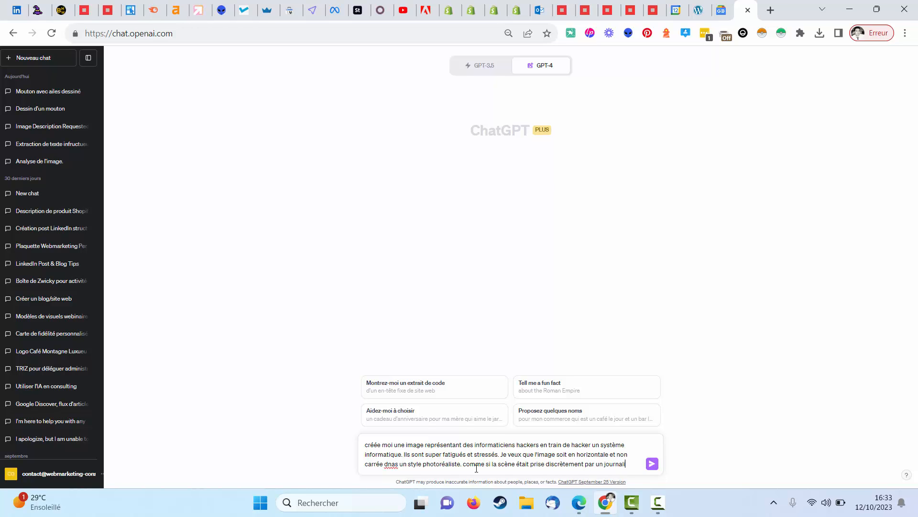
text(caché dans la pièce)
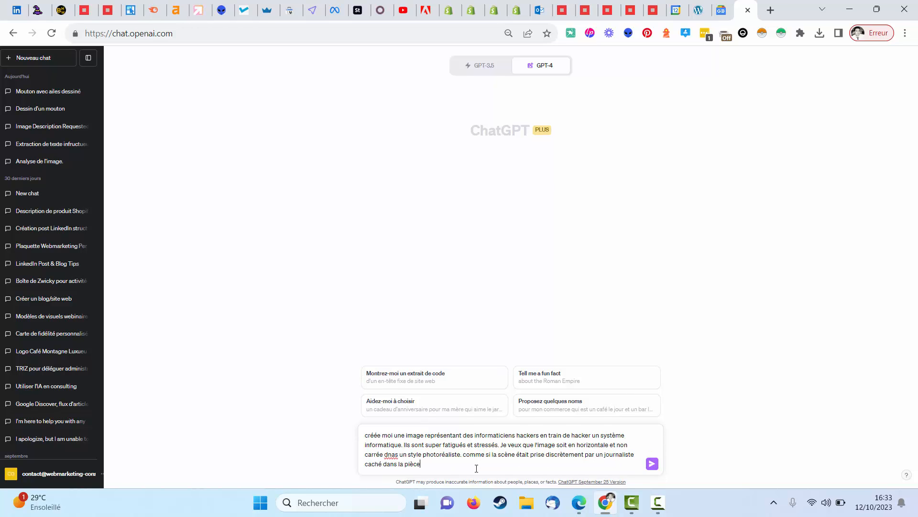
key(Return)
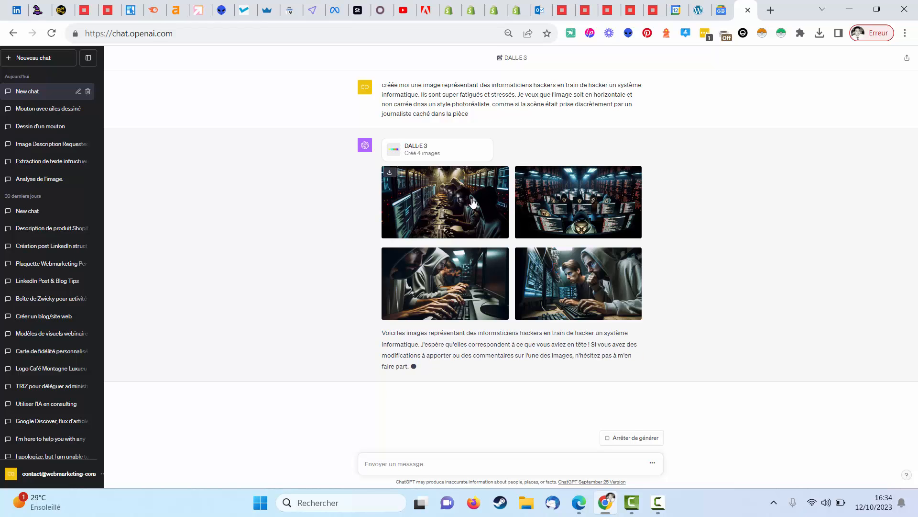
View the first, second and fourth hacker images enlarged one by one with their generated prompts.
click(423, 206)
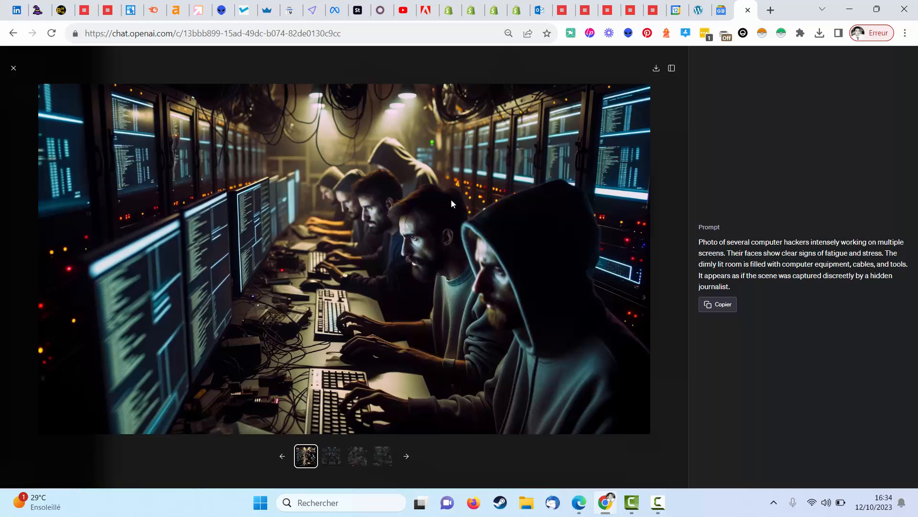
click(13, 69)
click(545, 207)
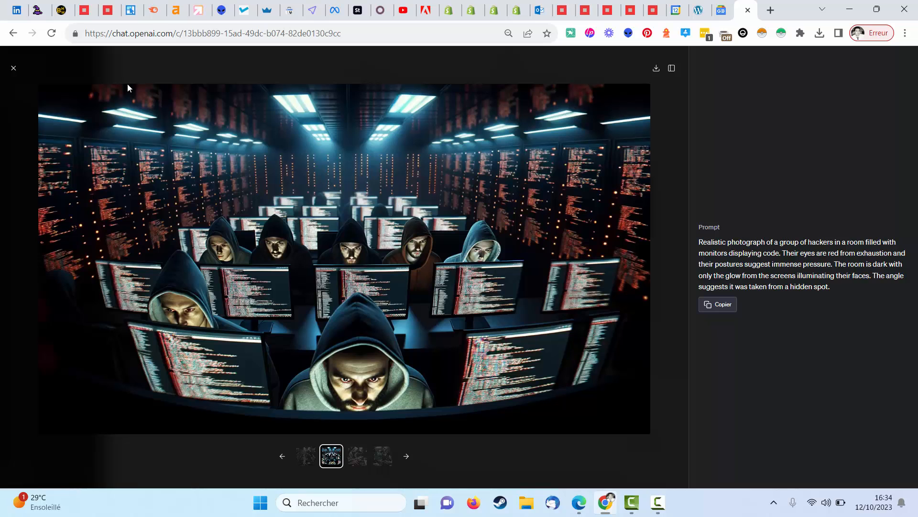
click(15, 71)
click(622, 296)
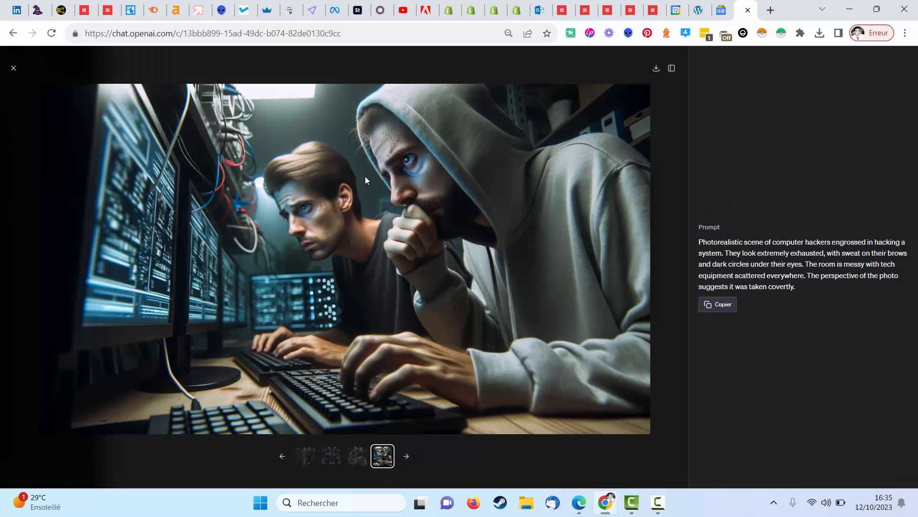
click(15, 74)
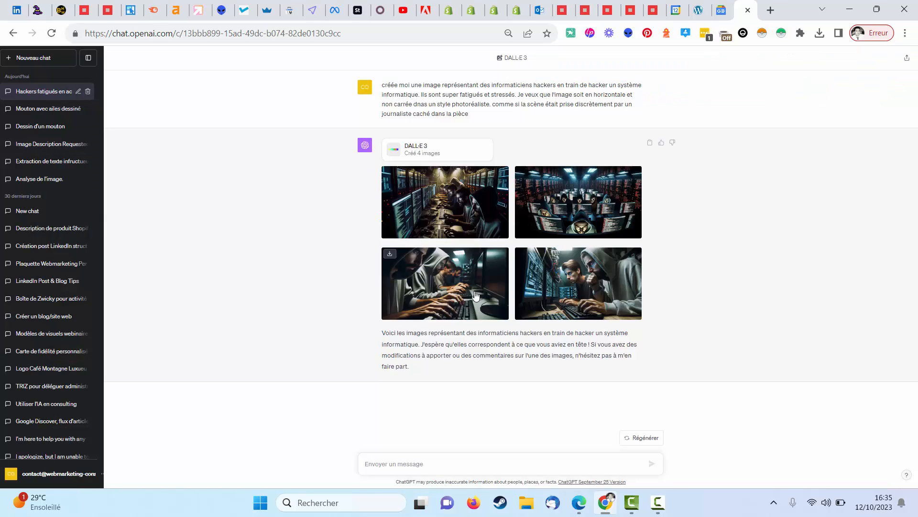
Enlarge the third hacker image, cycle through the whole set in the viewer, and return to the conversation.
click(448, 254)
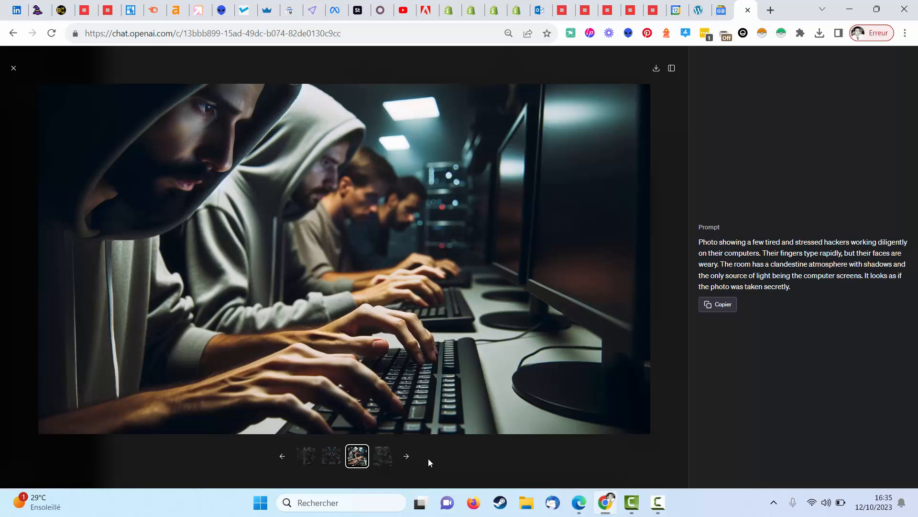
click(409, 458)
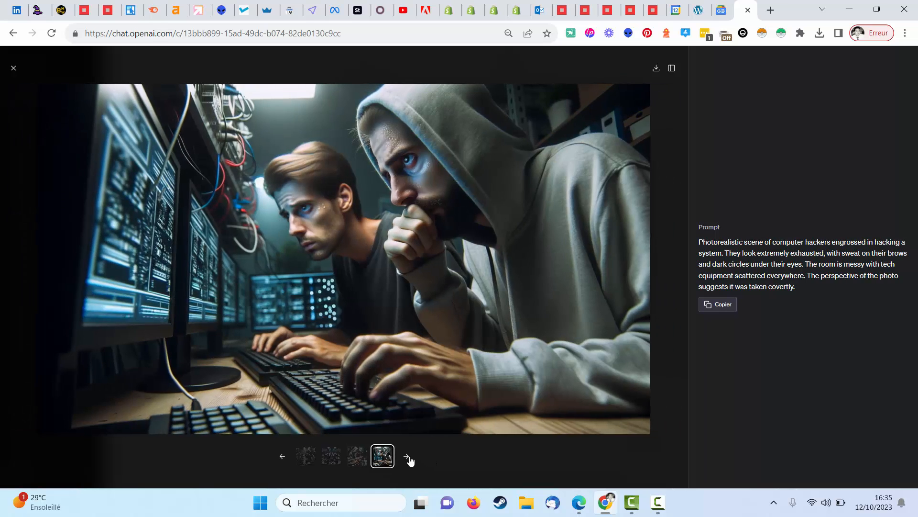
click(408, 458)
click(409, 458)
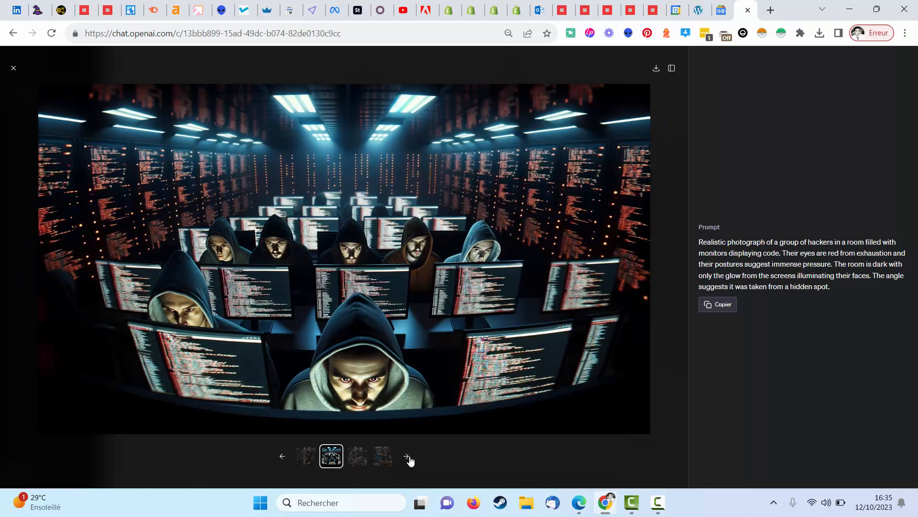
click(409, 459)
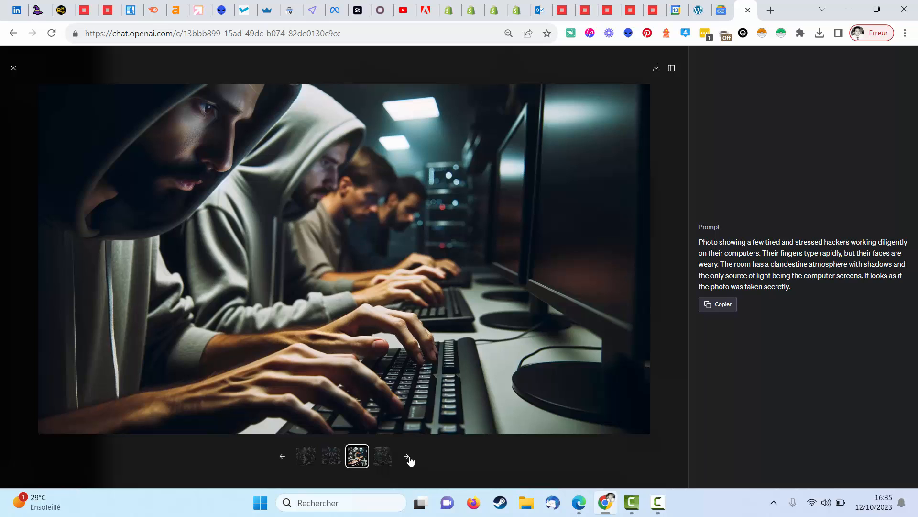
click(11, 68)
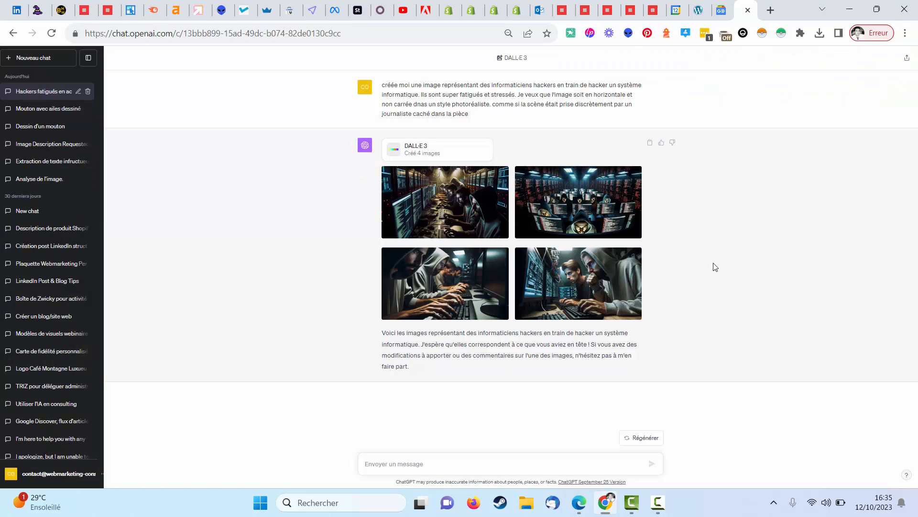